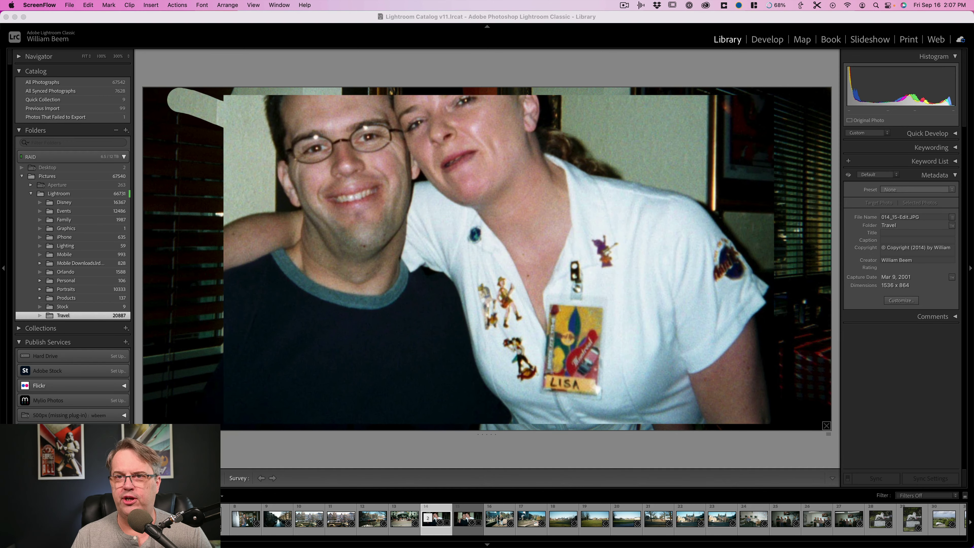
From Lightroom Classic, open an edited copy of the couple photo in Topaz Photo AI.
click(221, 65)
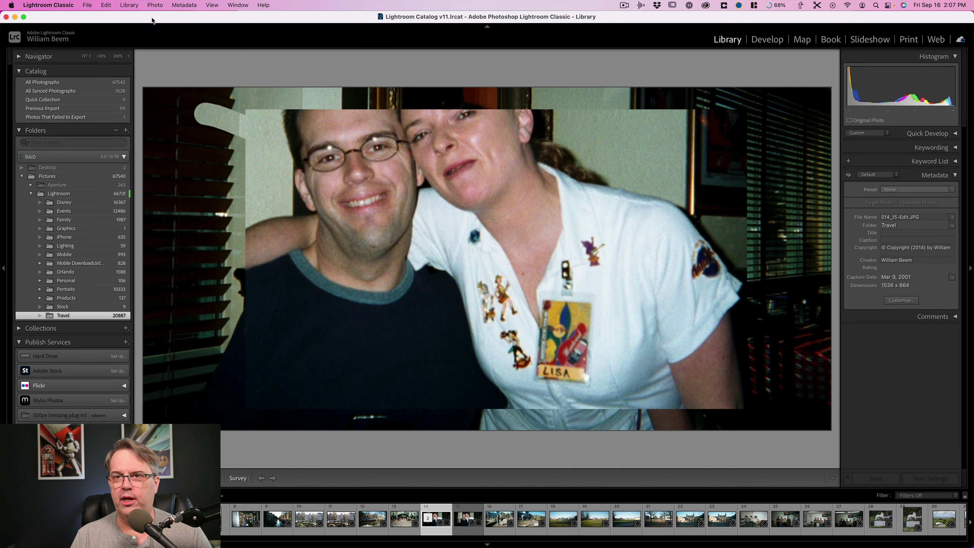
click(155, 5)
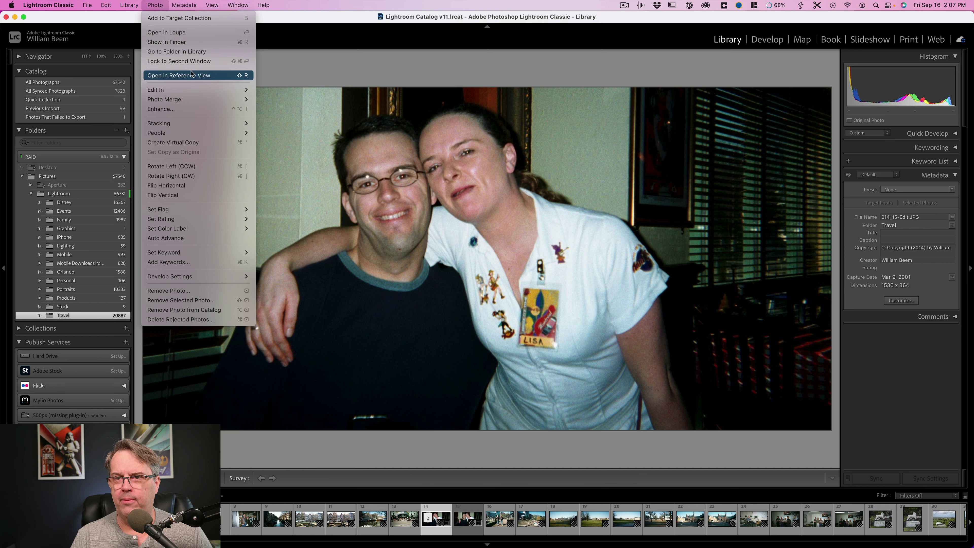
mouse_move(195, 91)
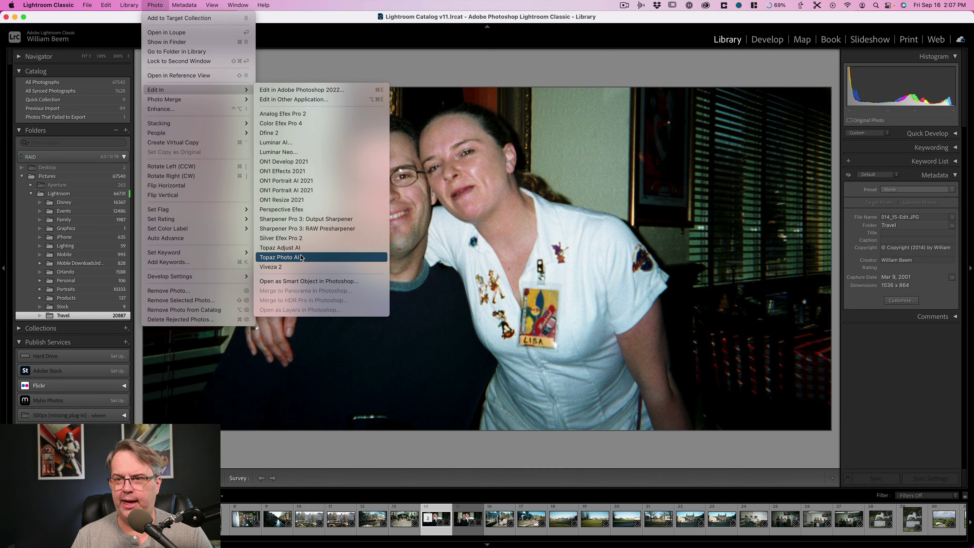
click(297, 260)
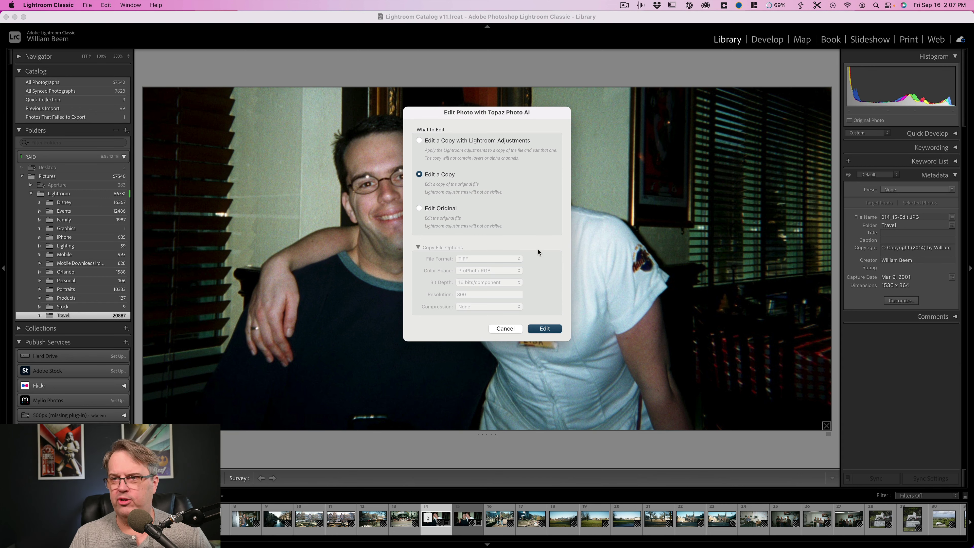
click(546, 331)
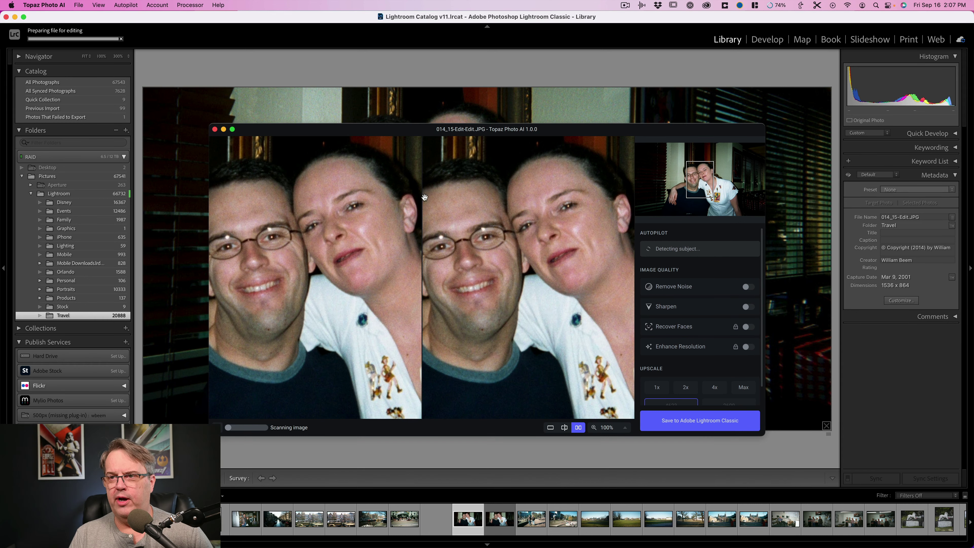
Show Topaz Photo AI full screen while Autopilot sets 3.0x enhancement and Recover Faces for 2 faces.
drag(332, 129, 208, 27)
drag(641, 334, 832, 469)
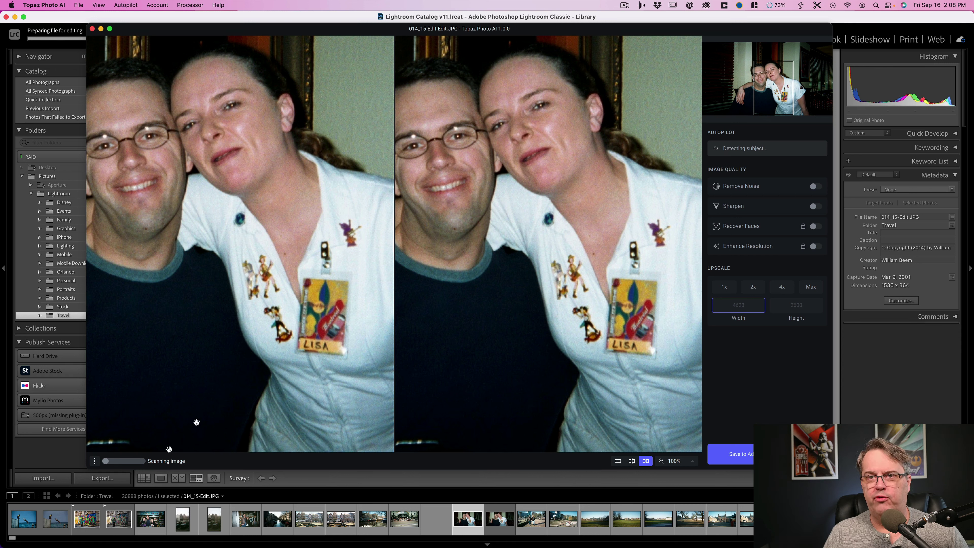
click(109, 29)
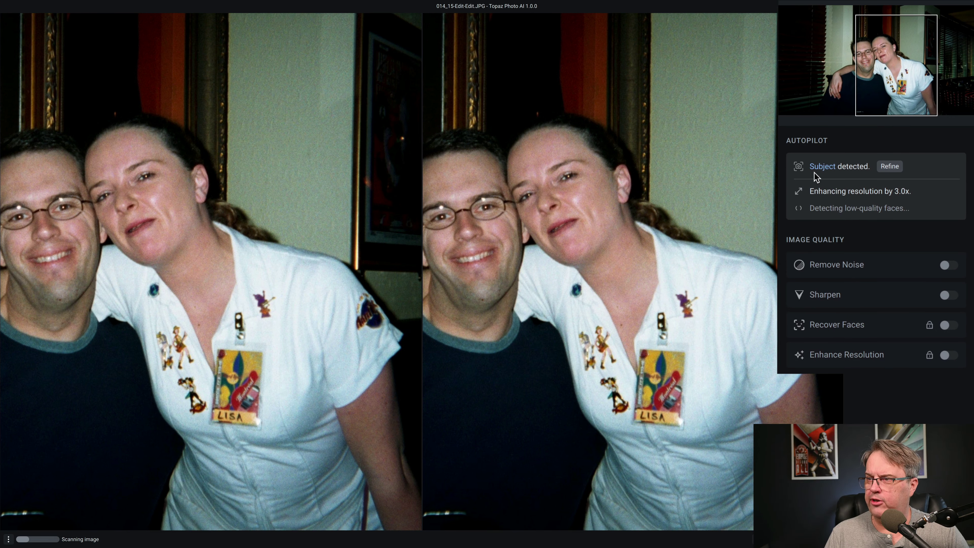
mouse_move(816, 169)
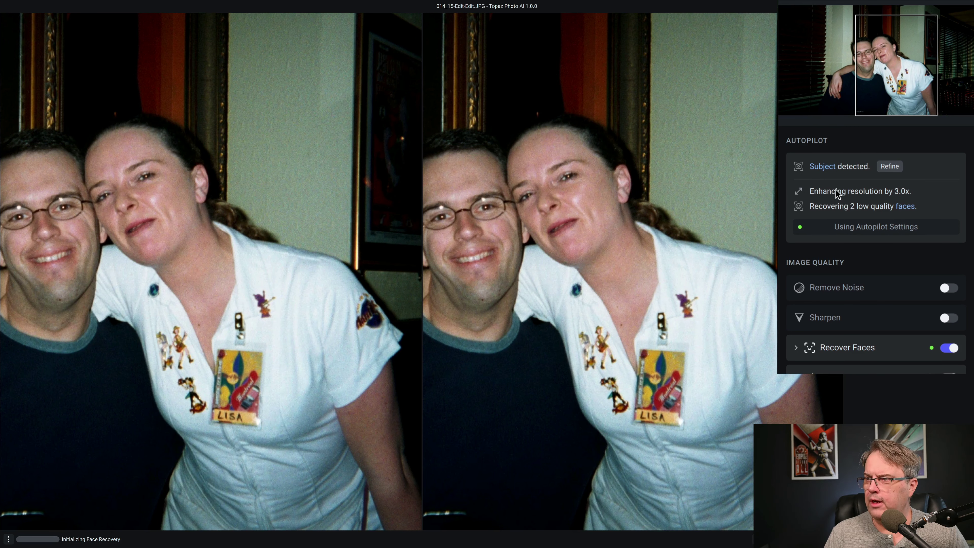
Refine the detected subject to Portrait with Sensitivity at 60, after trying 100.
click(888, 166)
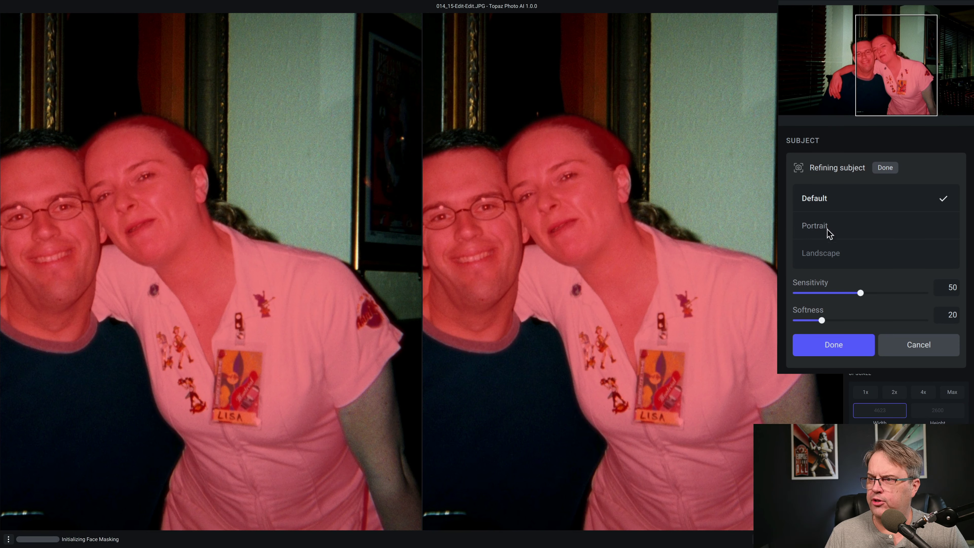
click(819, 229)
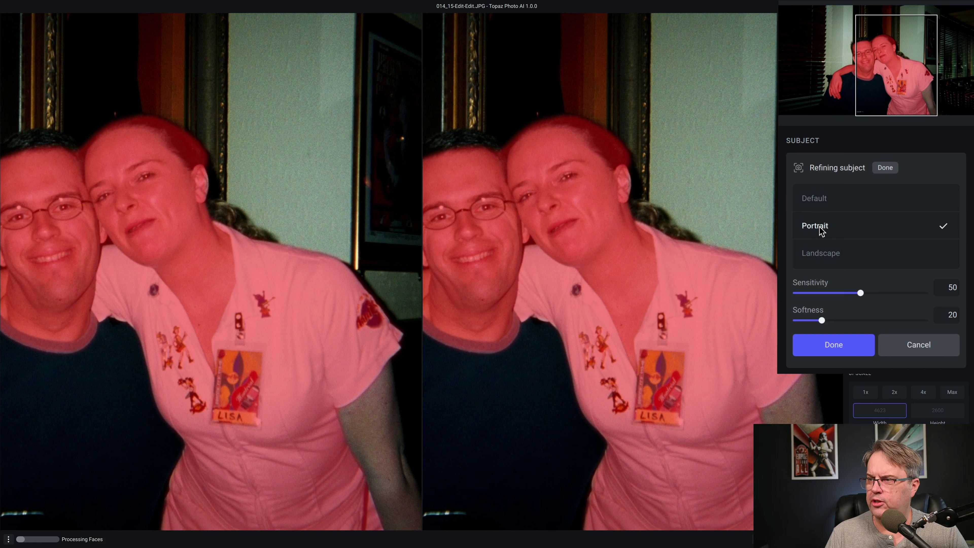
drag(859, 294, 908, 294)
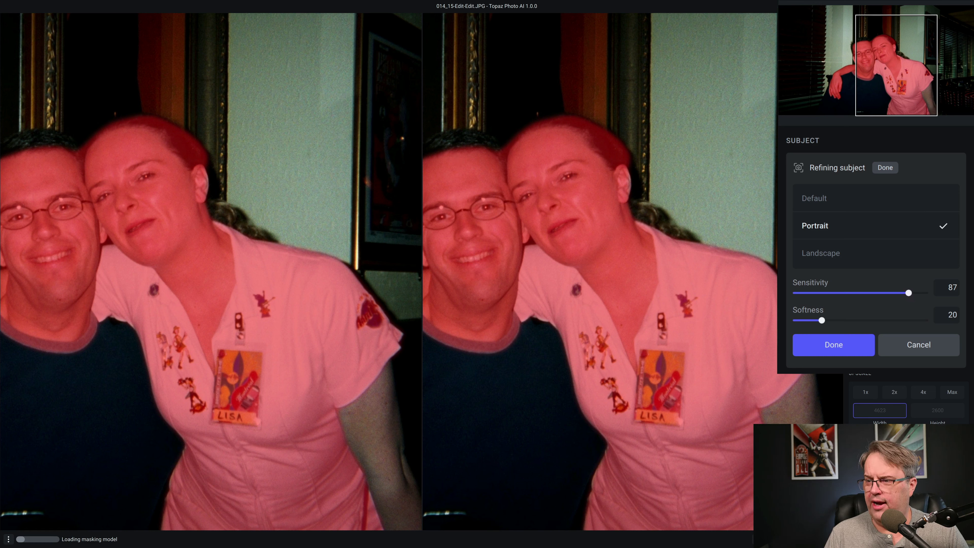
drag(908, 293, 951, 289)
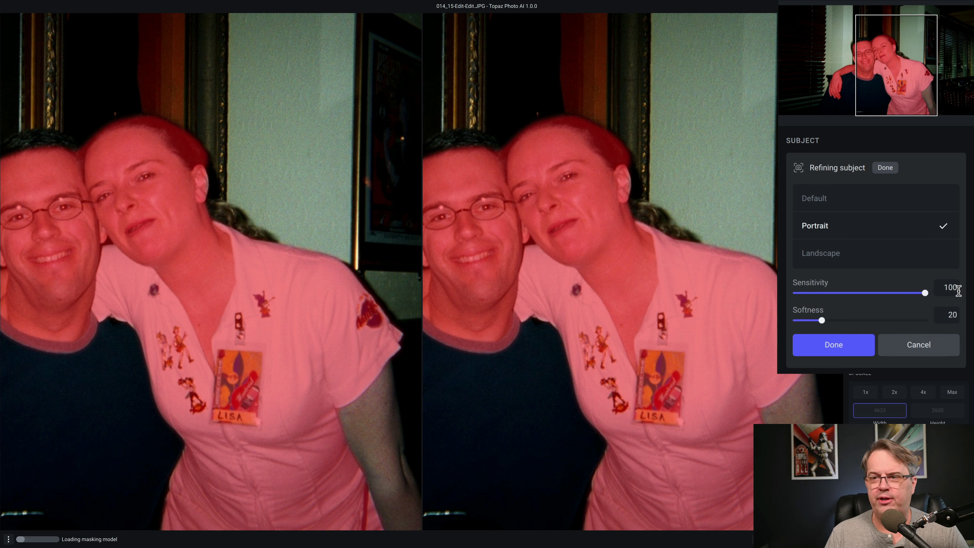
click(873, 293)
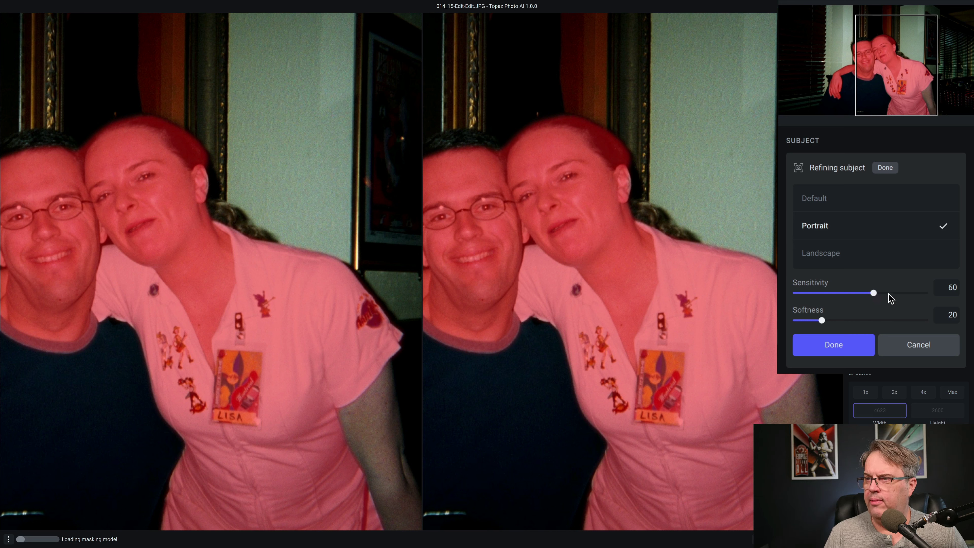
click(887, 170)
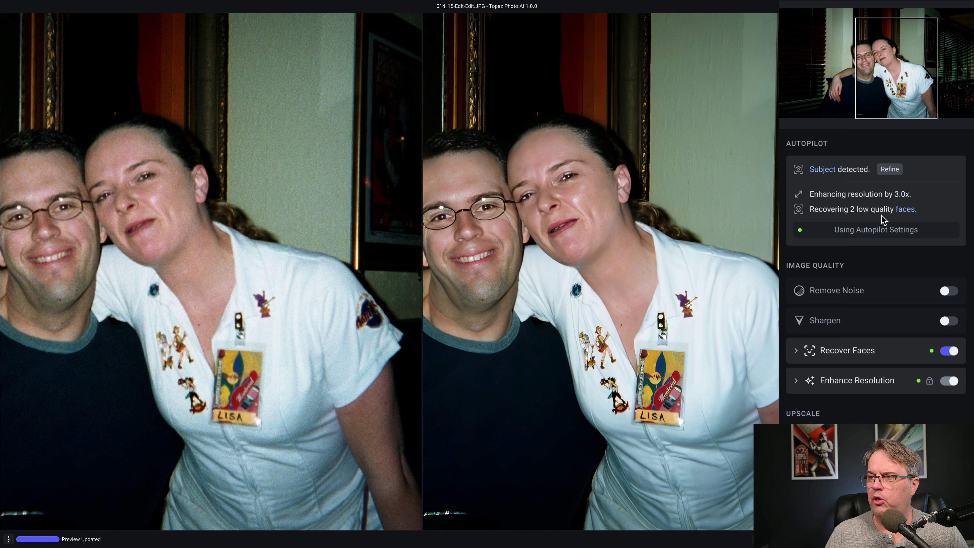
Briefly check the resolution enhancement model options.
mouse_move(904, 215)
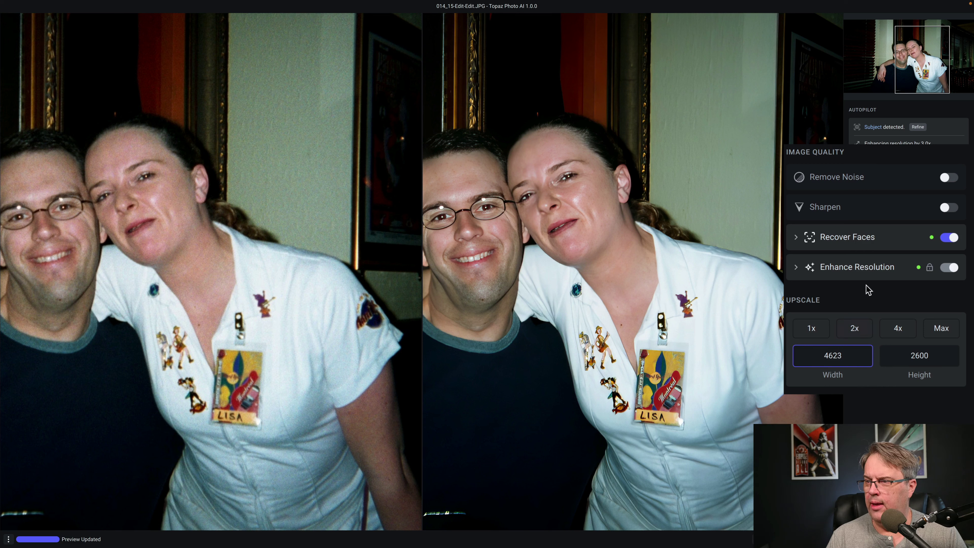
click(856, 268)
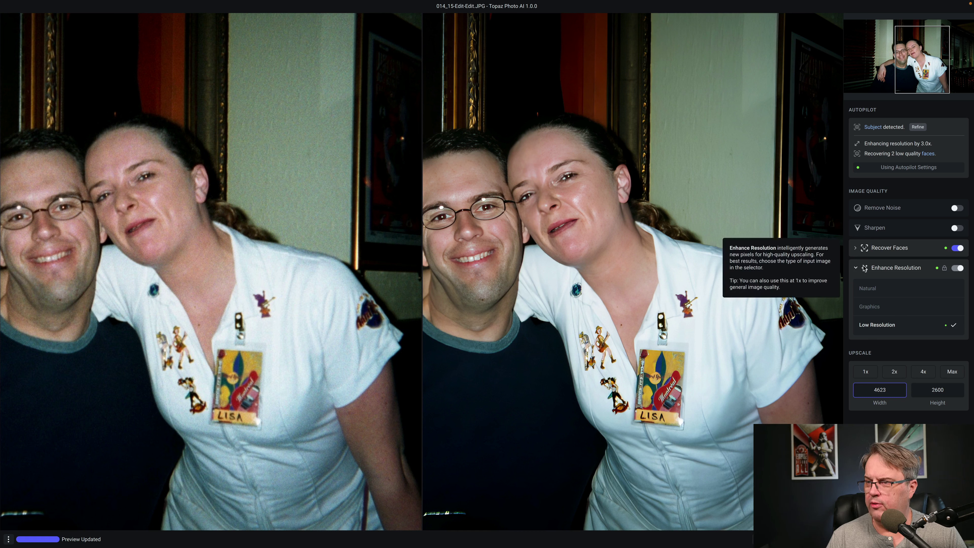
click(859, 270)
Try face recovery strength 73, reset it to Autopilot, and collapse Recover Faces.
click(856, 249)
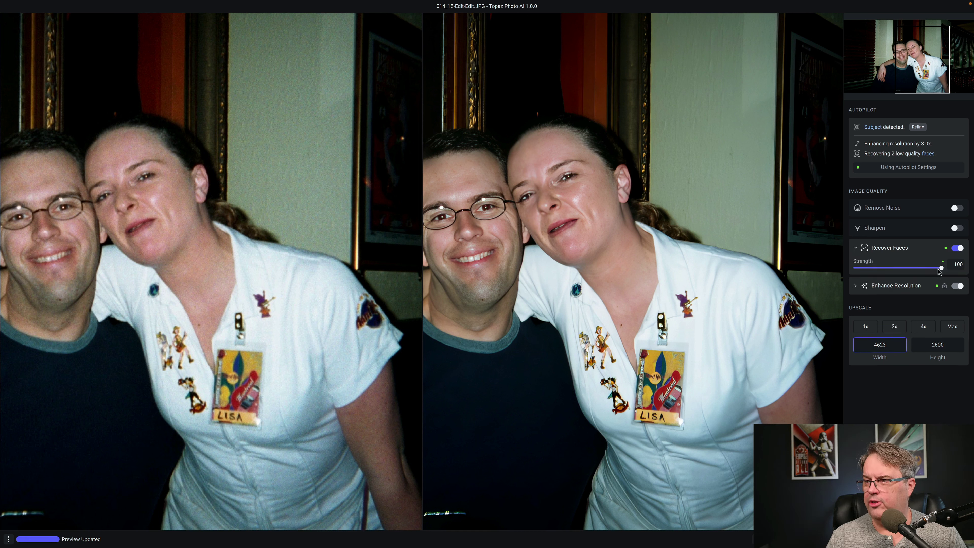
drag(941, 269, 919, 269)
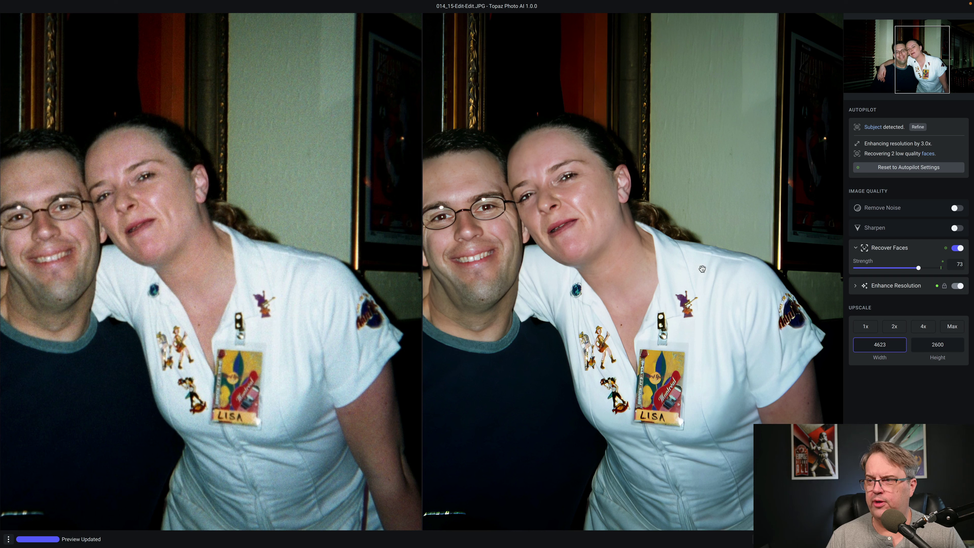
double_click(919, 268)
click(857, 248)
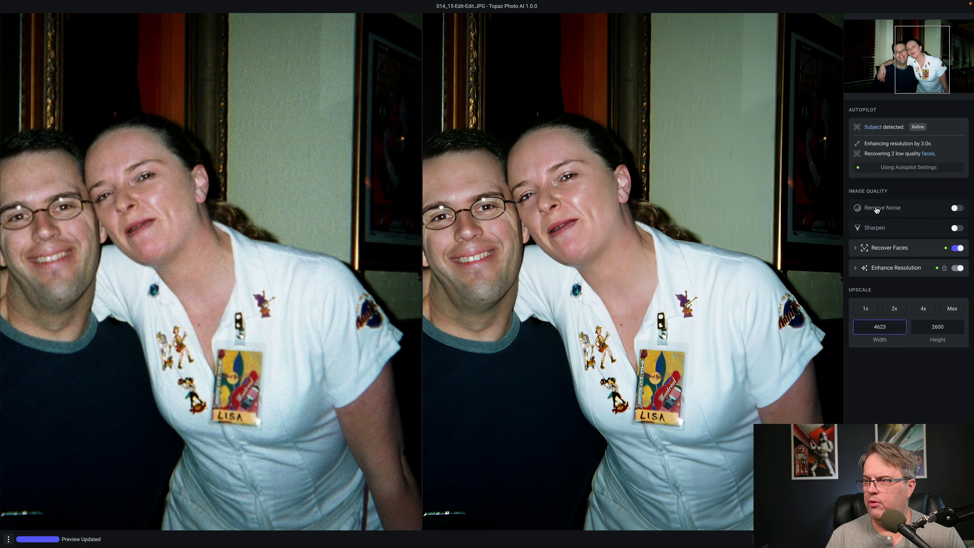
Enable Remove Noise at Normal, strength 19, and switch the preview to split view with Ctrl+0.
click(961, 209)
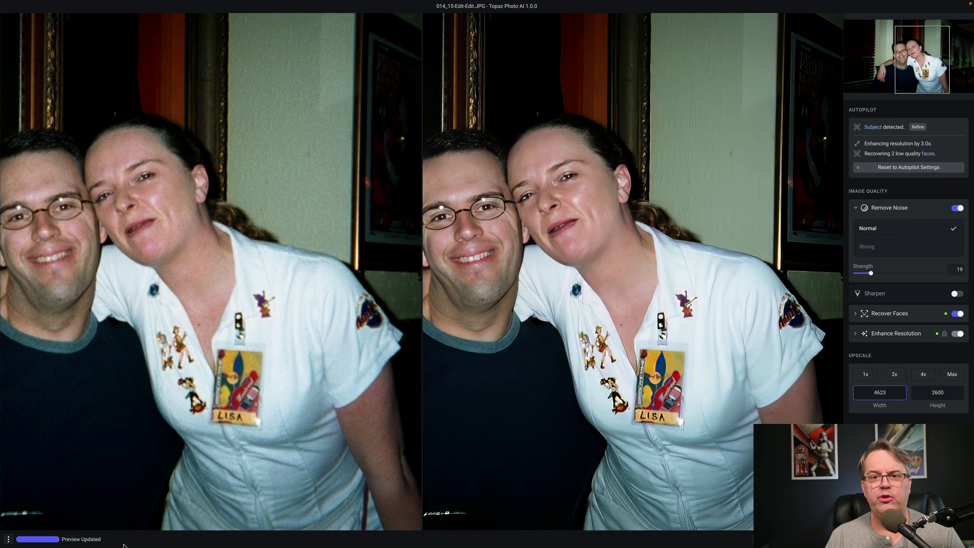
mouse_move(2, 545)
click(72, 531)
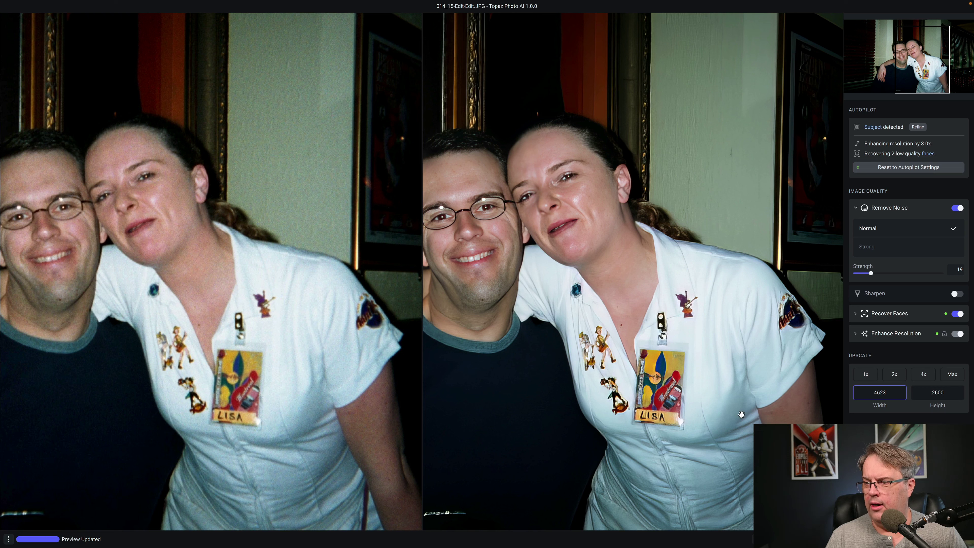
key(ctrl+0)
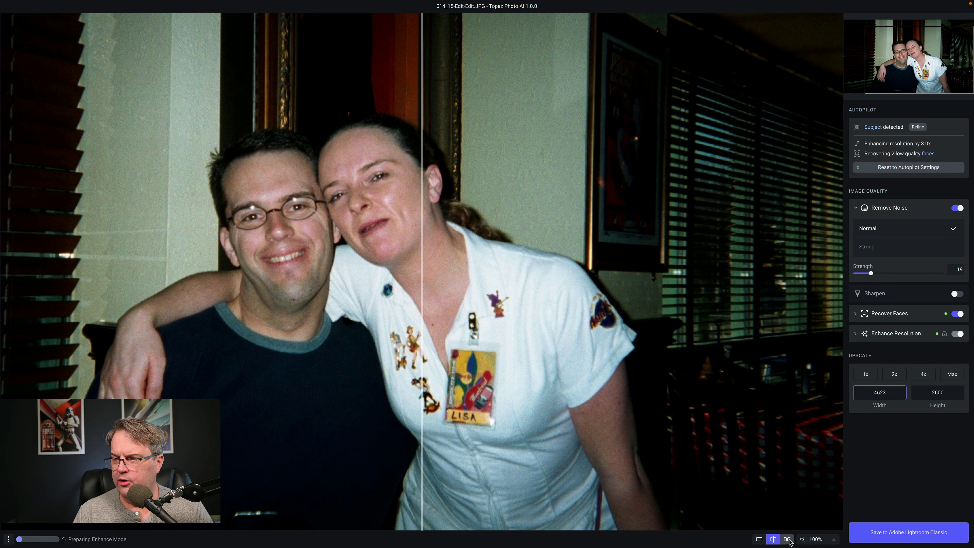
Sweep the split divider to compare the denoised photo with the original, then collapse Remove Noise.
click(783, 539)
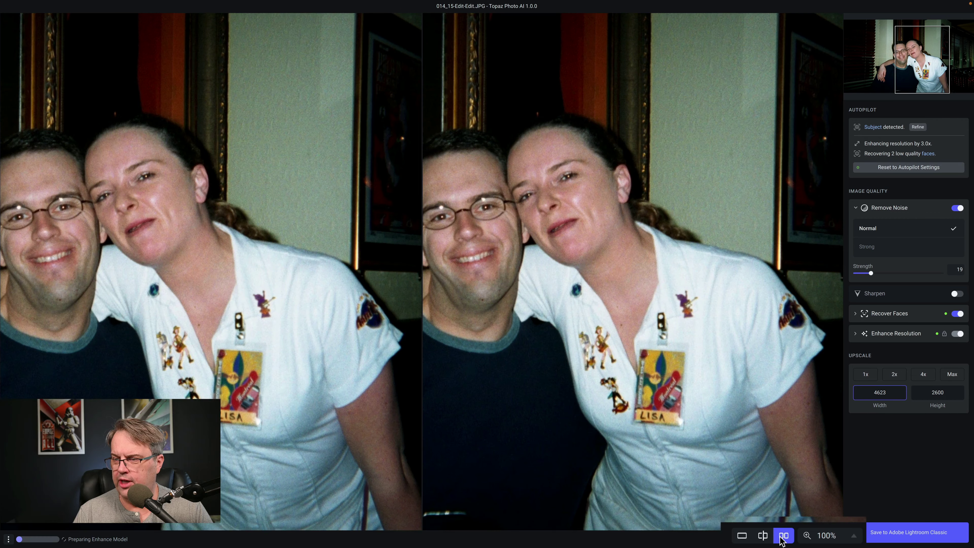
click(763, 536)
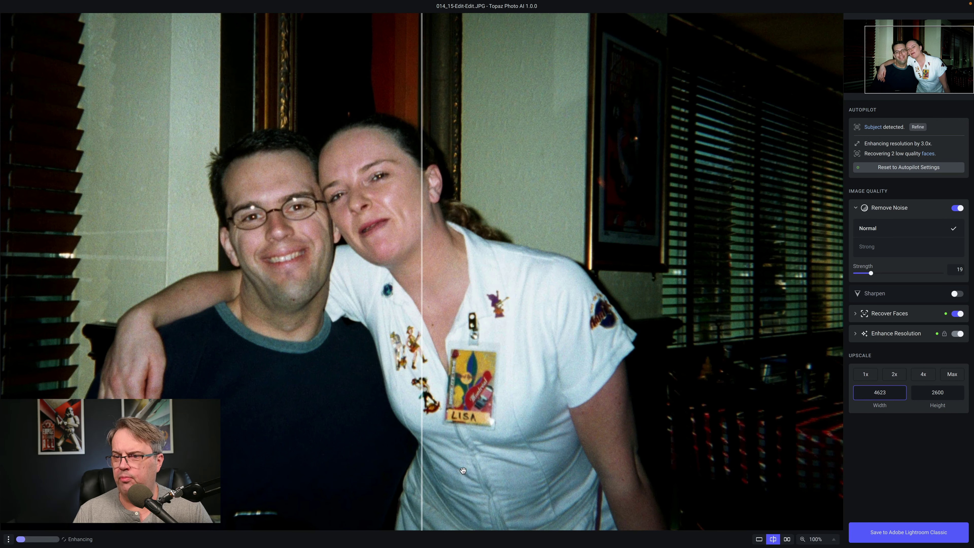
drag(421, 470, 185, 446)
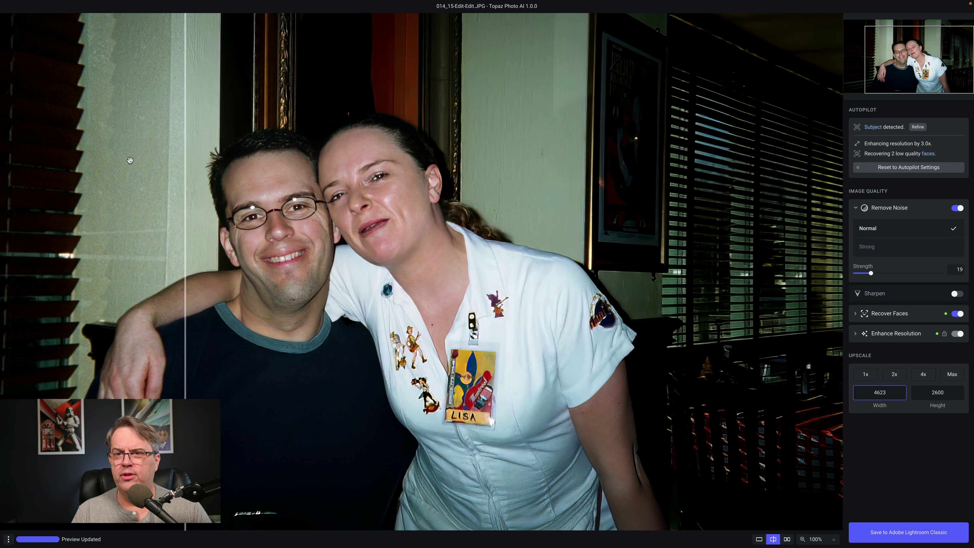
drag(187, 219, 50, 214)
drag(47, 273, 269, 290)
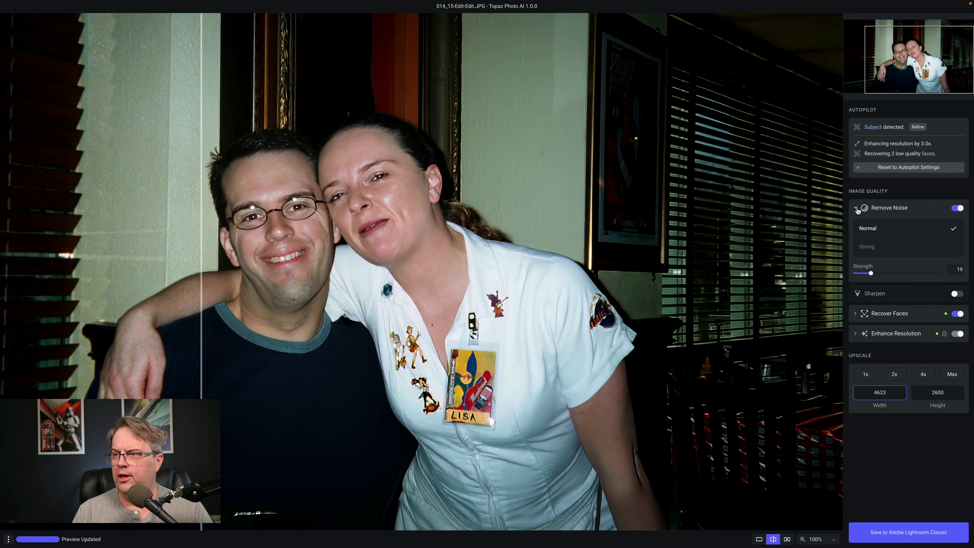
click(856, 208)
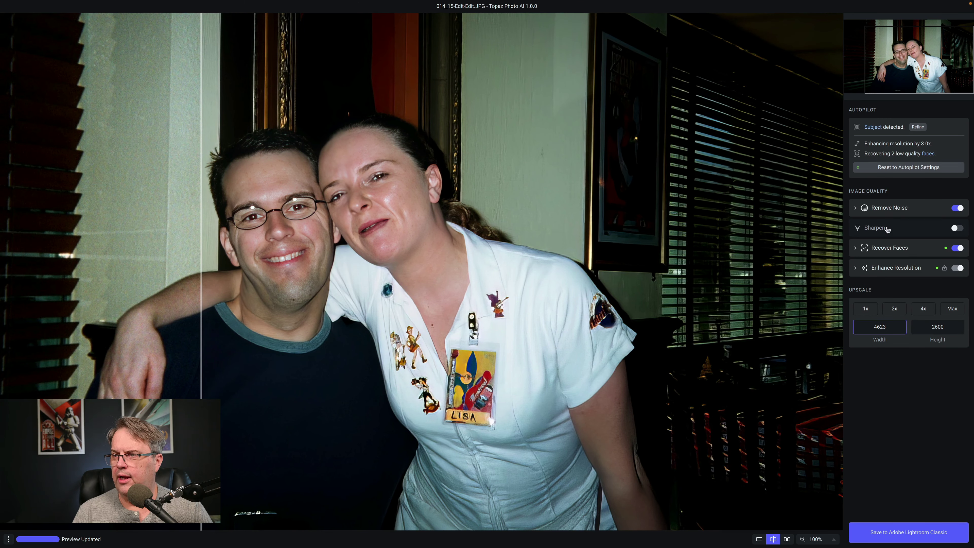
Enable Sharpen with Motion Blur, strength 8, subject only, and widen the original's side.
click(956, 229)
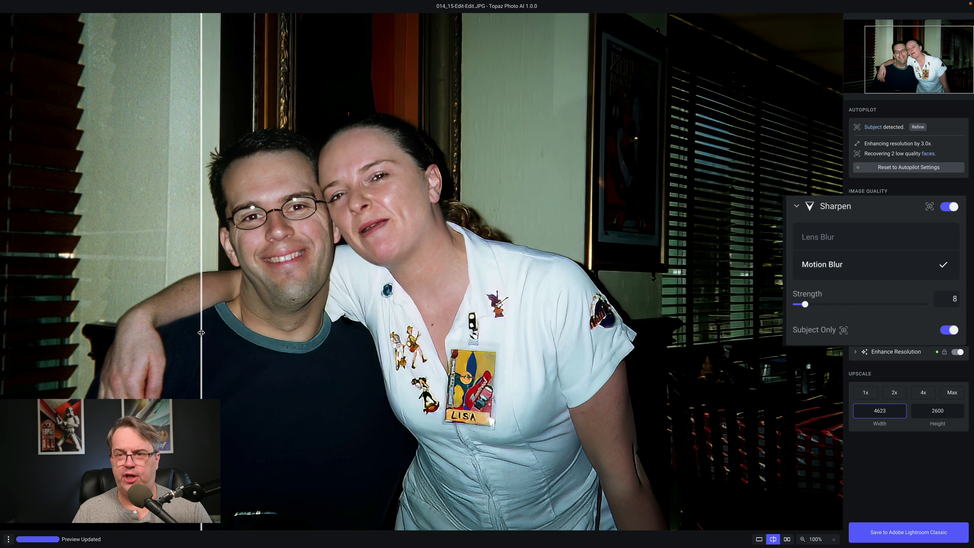
drag(201, 332, 465, 343)
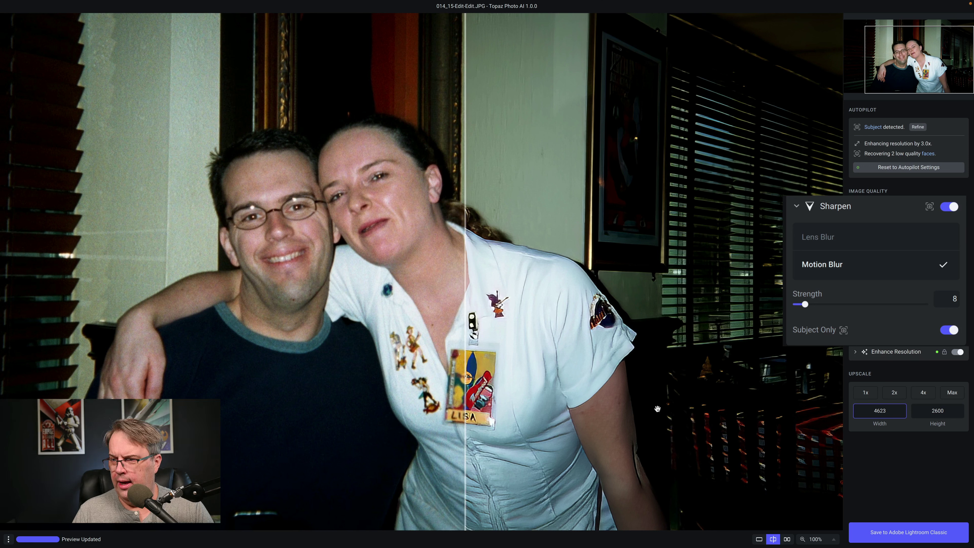
Zoom the preview to 200% on the shirt and LISA badge.
click(833, 539)
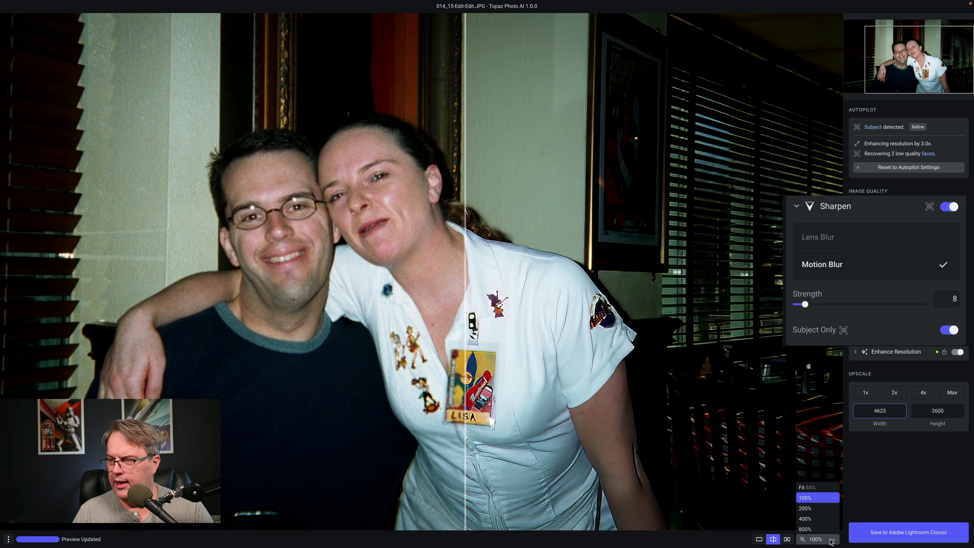
click(808, 508)
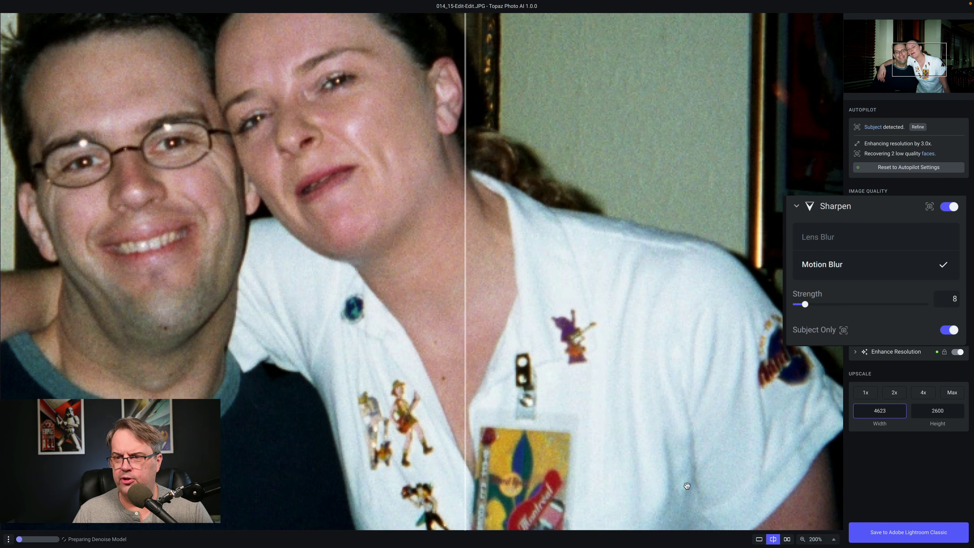
drag(498, 426, 289, 357)
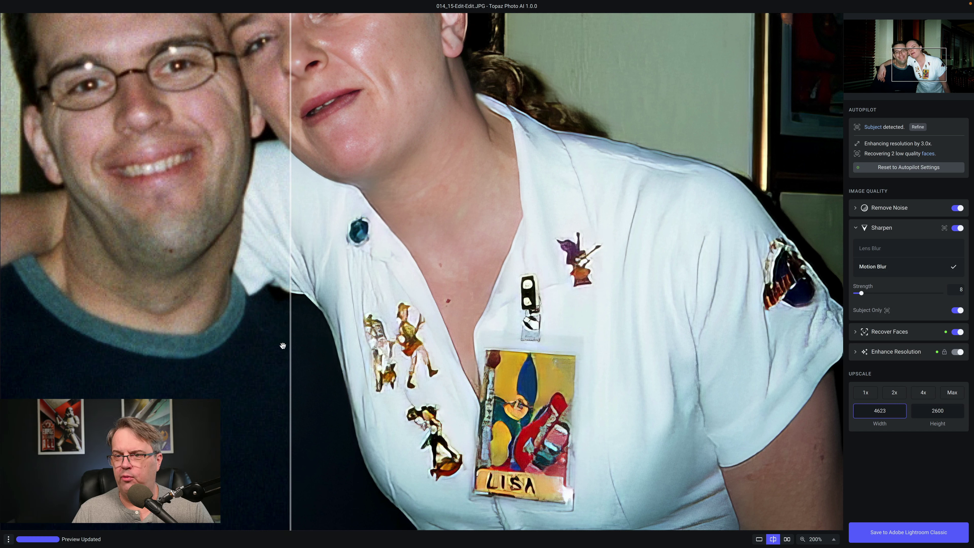
Compare the original across the shirt and the man's face, then collapse Sharpen.
drag(288, 345, 61, 352)
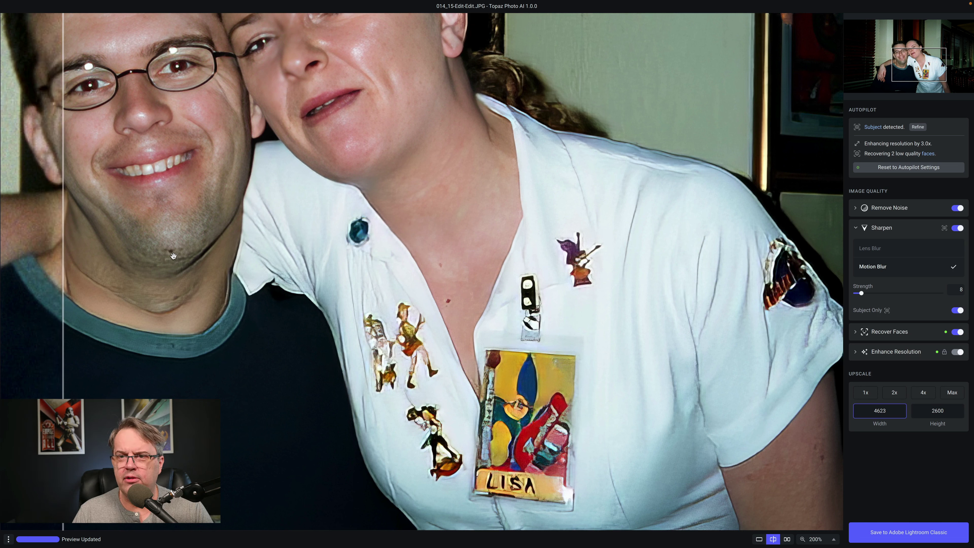
drag(64, 291, 279, 297)
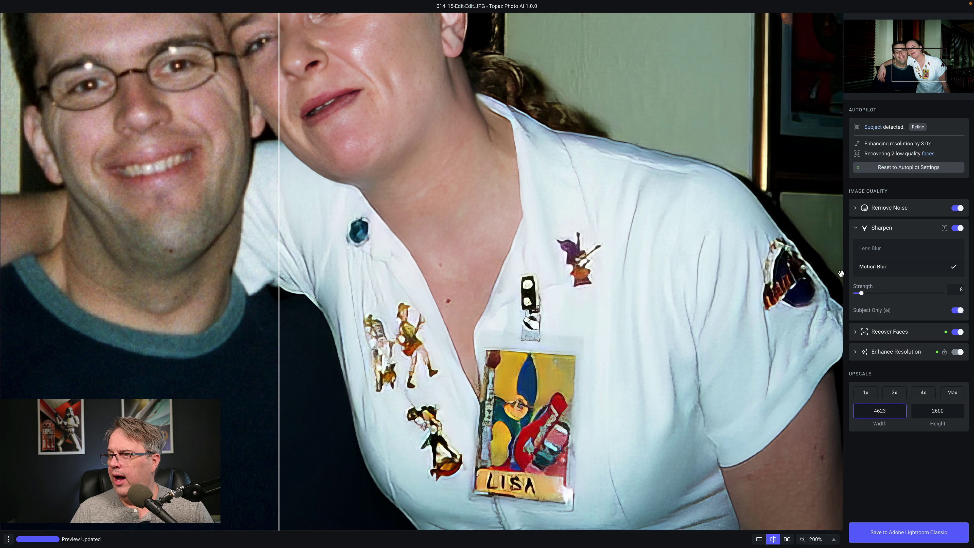
click(856, 228)
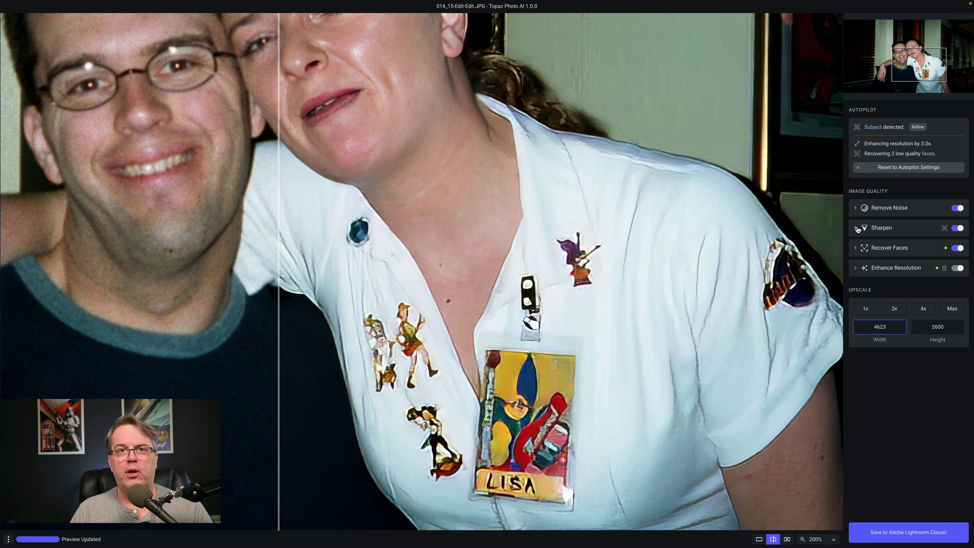